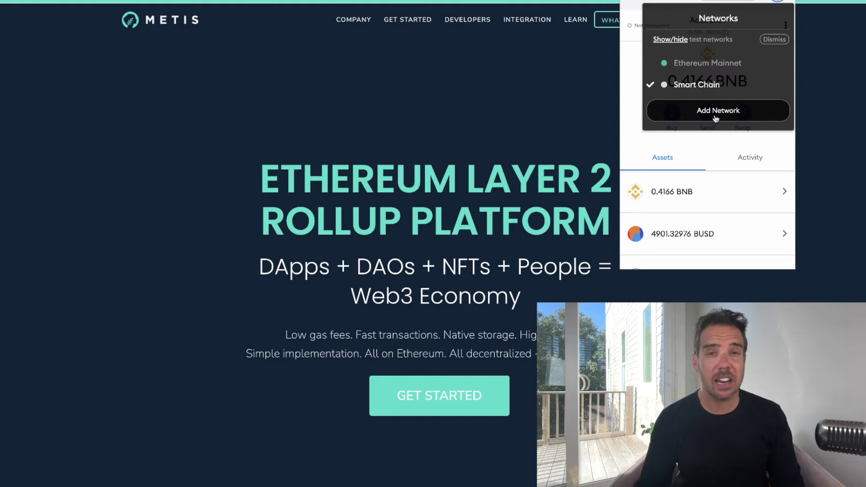
Start a custom network named Metis Network and paste in the Andromeda RPC URL from the guide
click(716, 118)
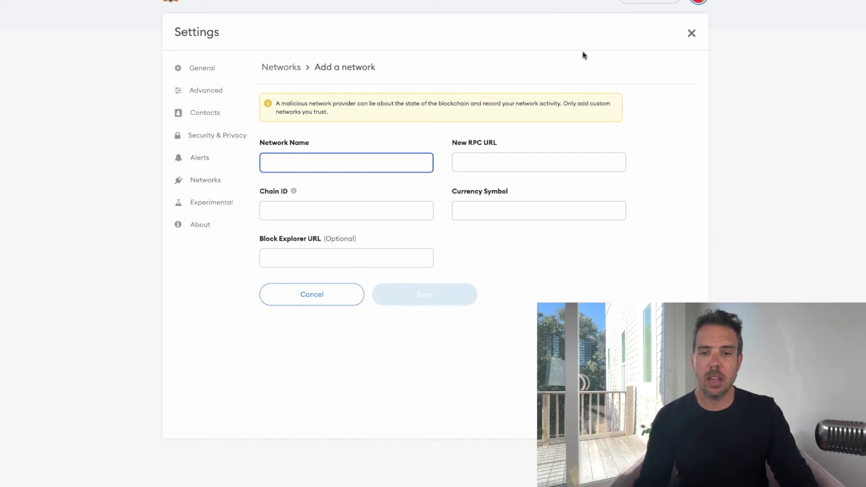
click(513, 21)
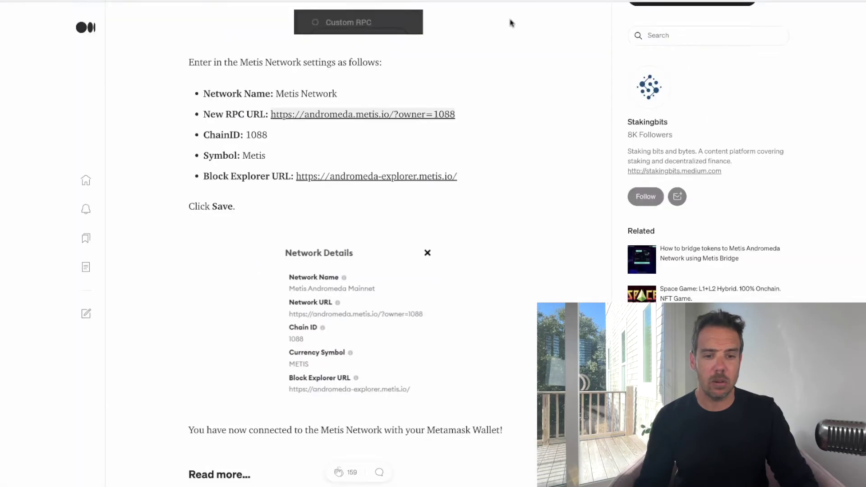
drag(456, 90, 270, 89)
key(alt+Tab)
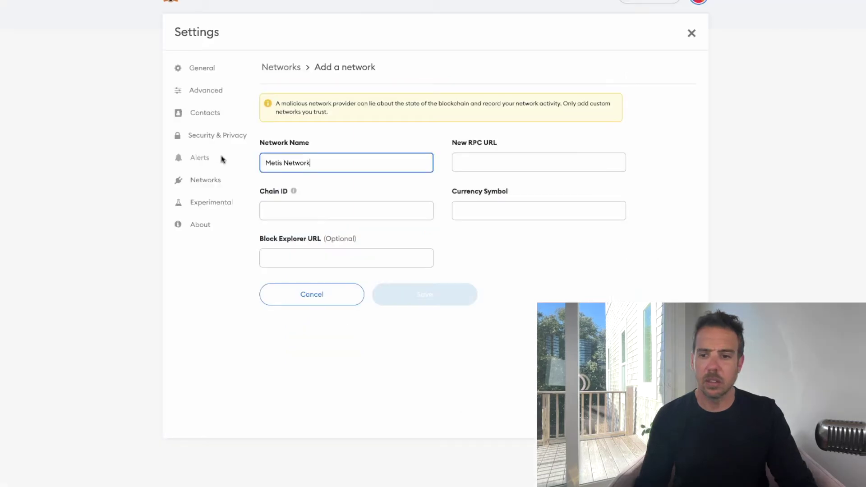
key(alt+Tab)
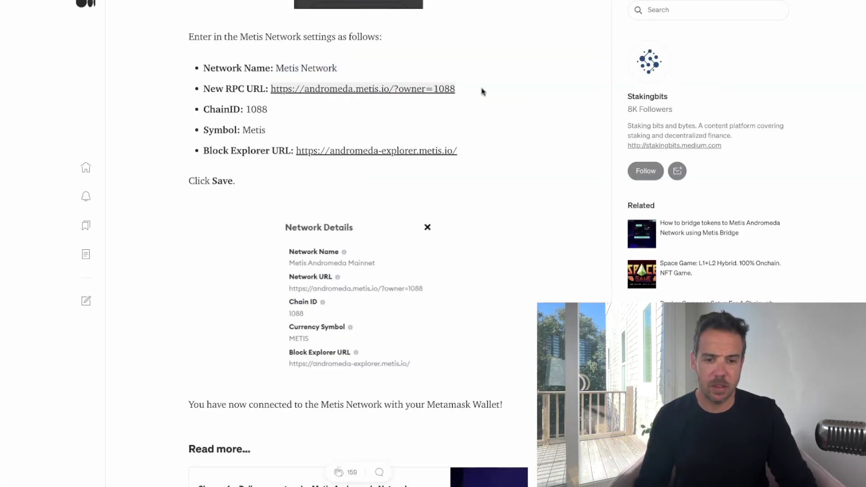
drag(481, 91, 270, 90)
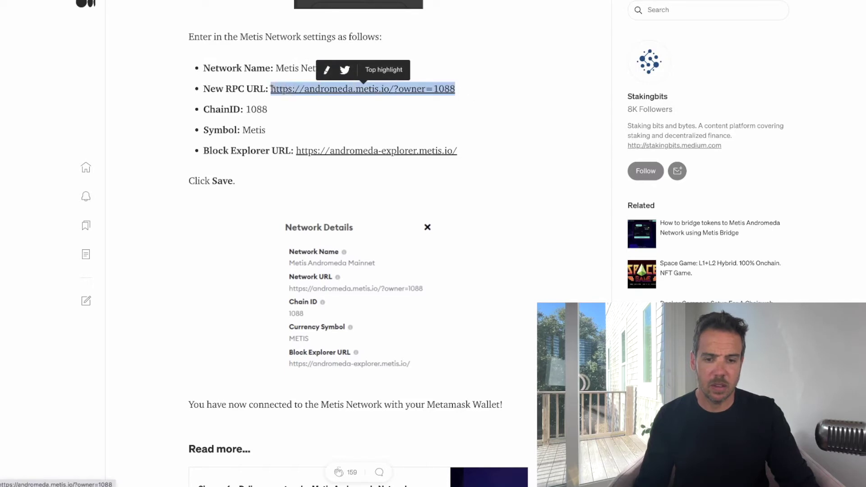
key(ctrl+c)
key(alt+Tab)
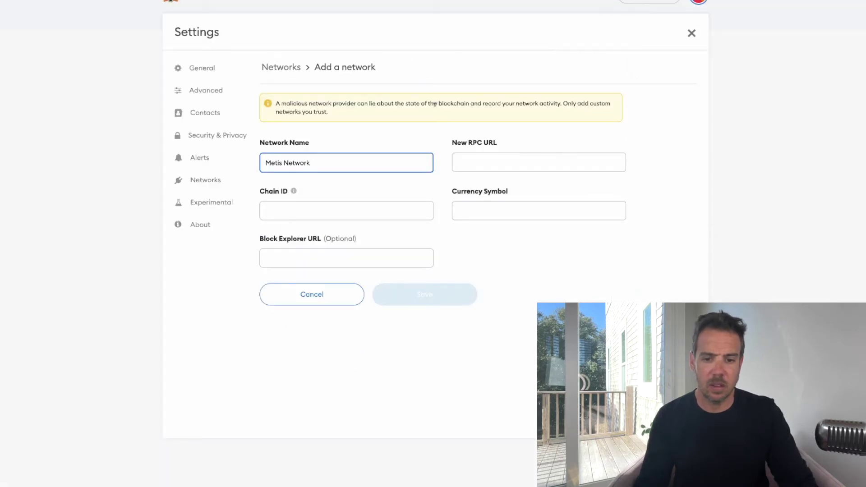
key(Tab)
key(ctrl+v)
Enter chain ID 1088 and currency symbol Metis for the new network
click(348, 207)
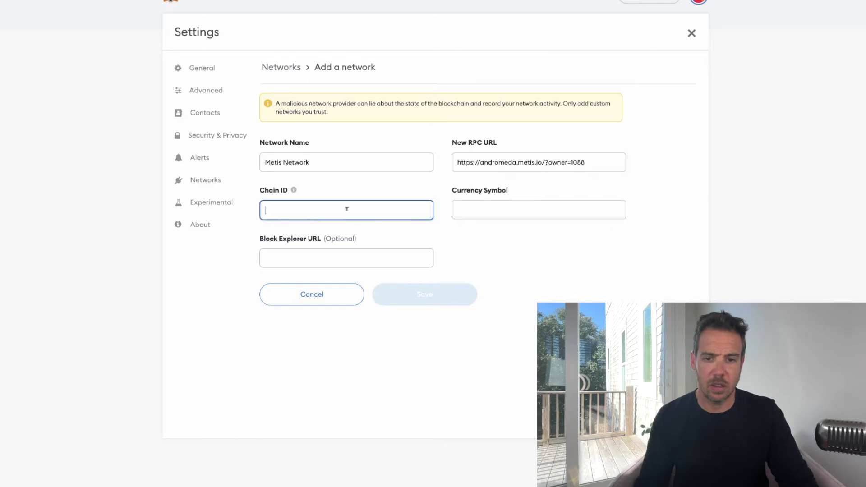
key(alt+Tab)
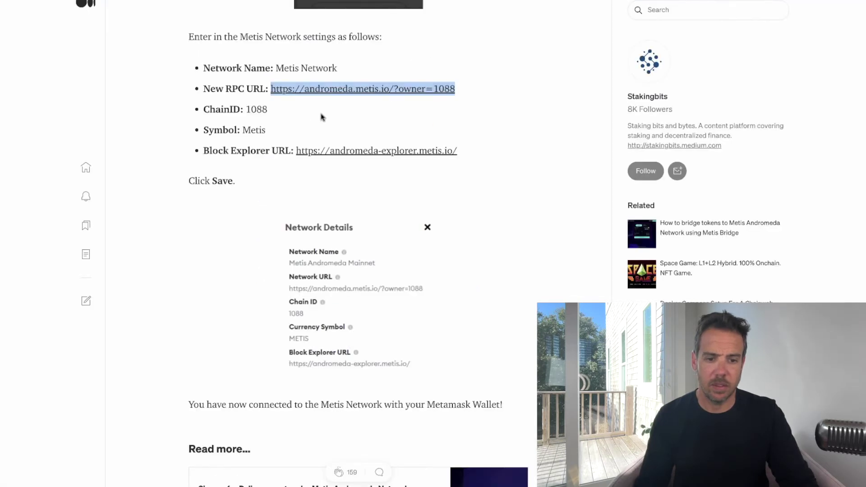
drag(268, 109, 248, 110)
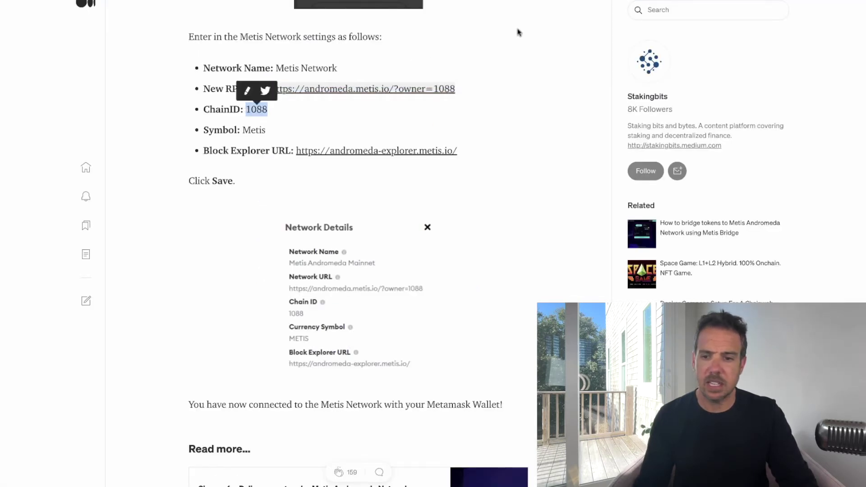
key(alt+Tab)
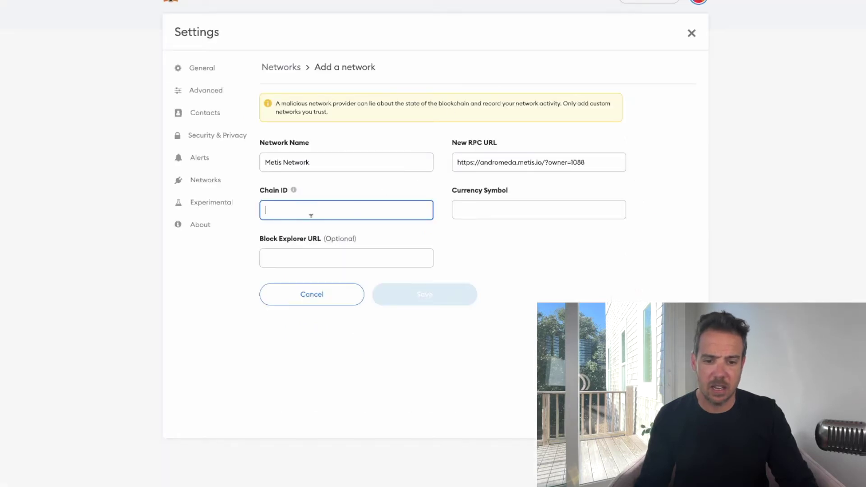
key(Tab)
key(alt+Tab)
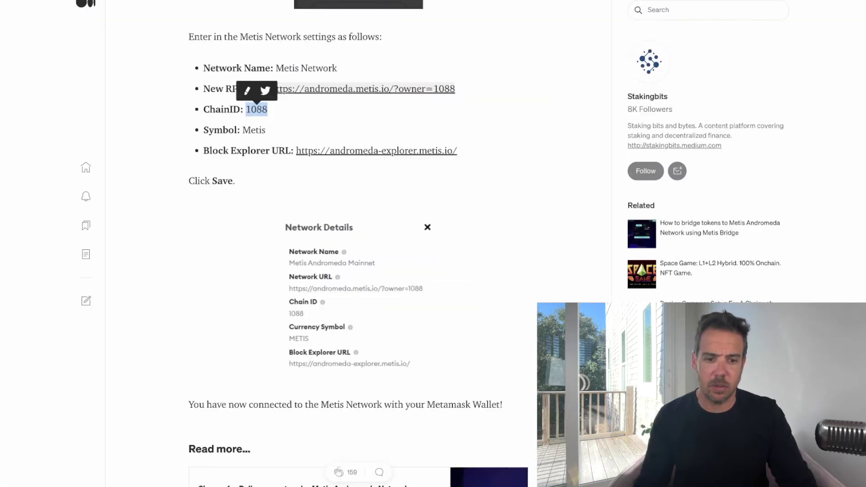
key(alt+Tab)
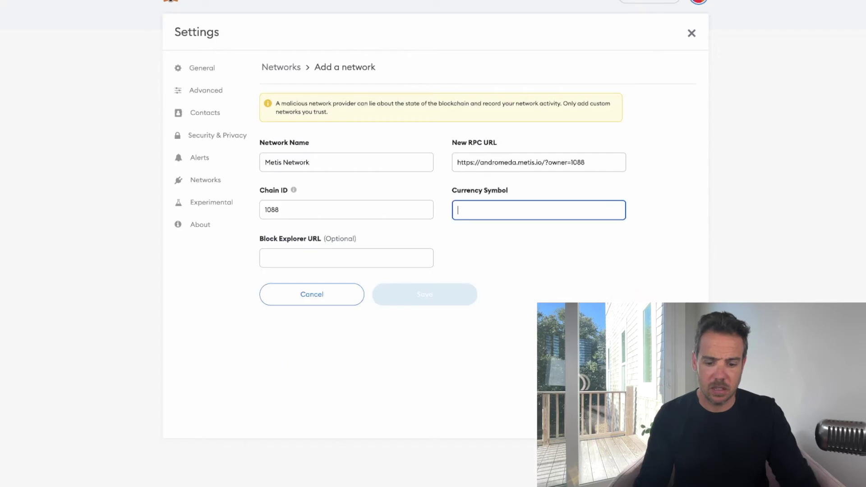
text(Metis)
key(Tab)
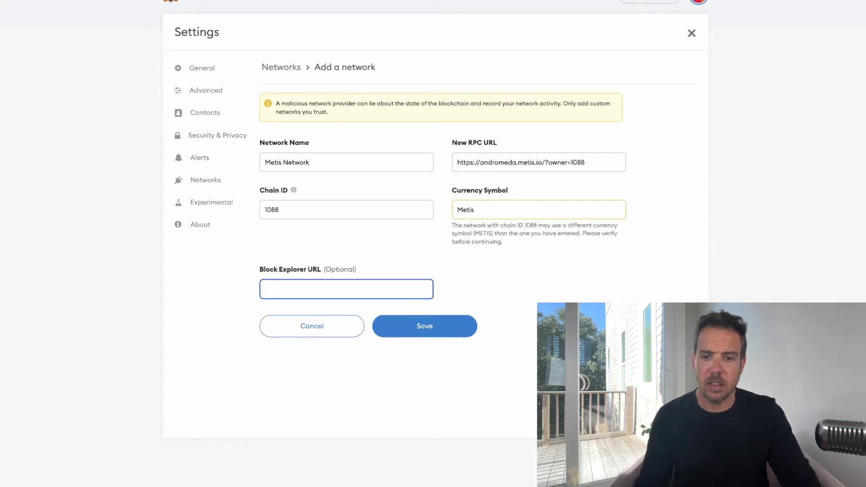
Paste the Andromeda block explorer URL from the guide and save the Metis network
key(alt+Tab)
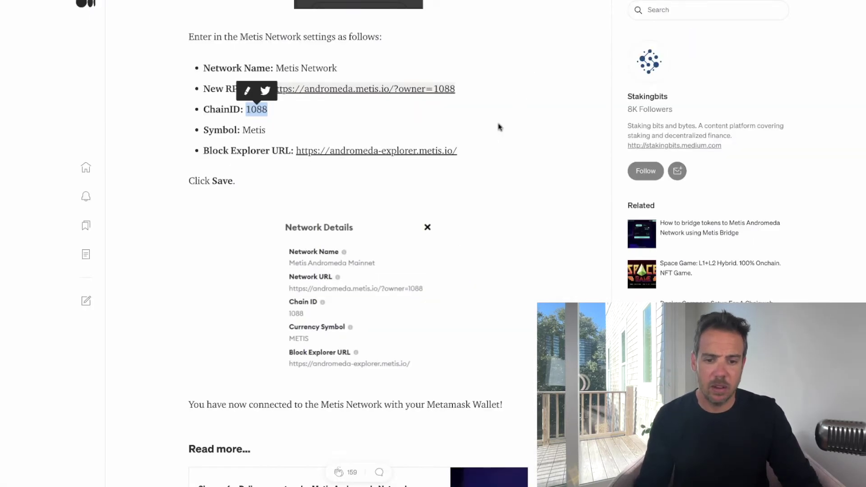
drag(458, 150, 298, 153)
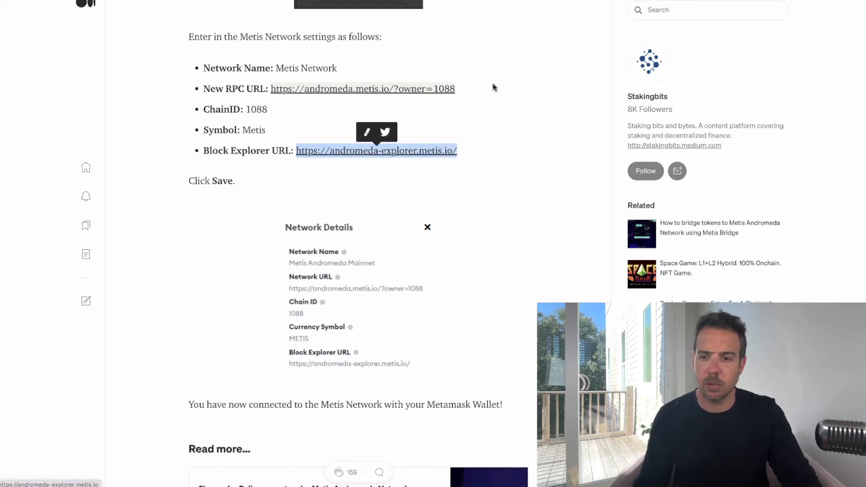
key(alt+Tab)
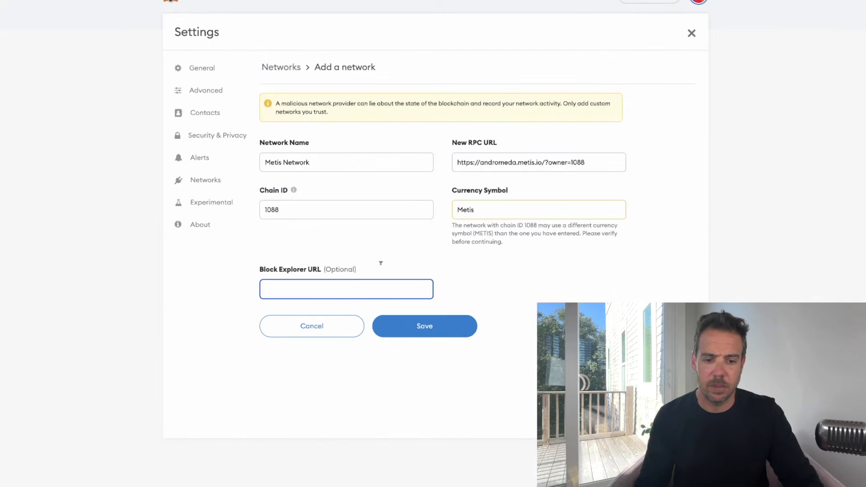
key(ctrl+v)
click(409, 326)
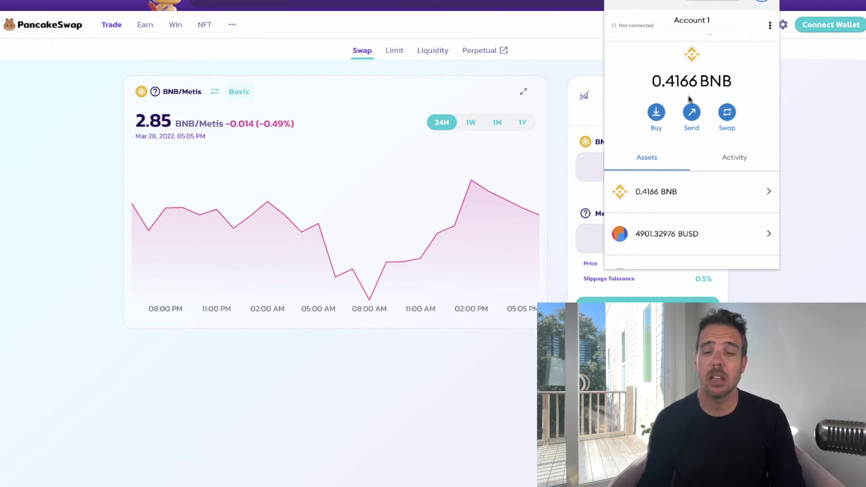
Enter 0.2 BNB in the swap panel so it quotes about 0.569988 Metis
click(598, 119)
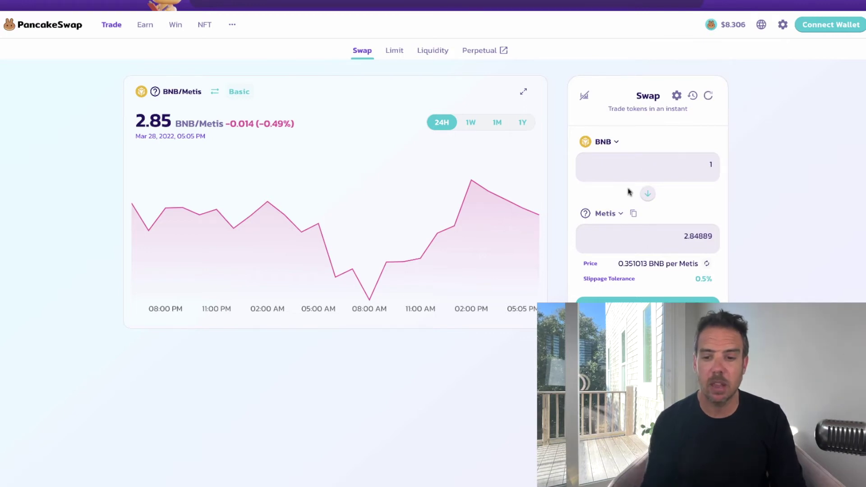
click(687, 164)
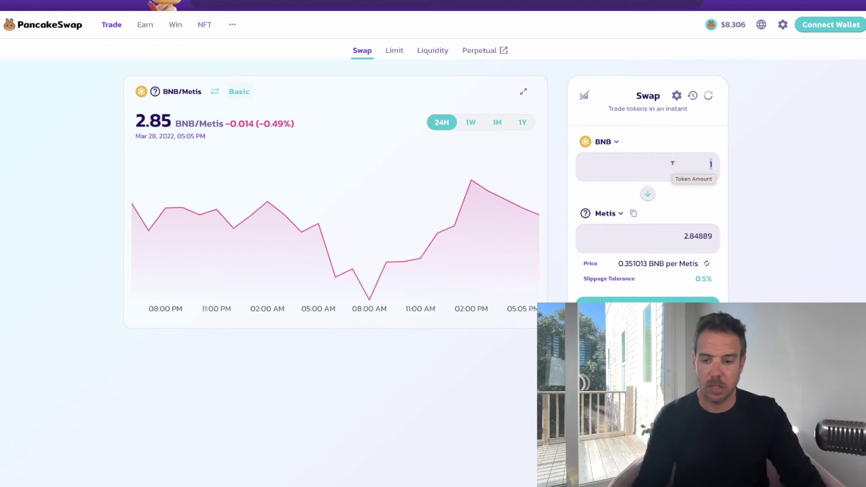
key(BackSpace)
text(.2)
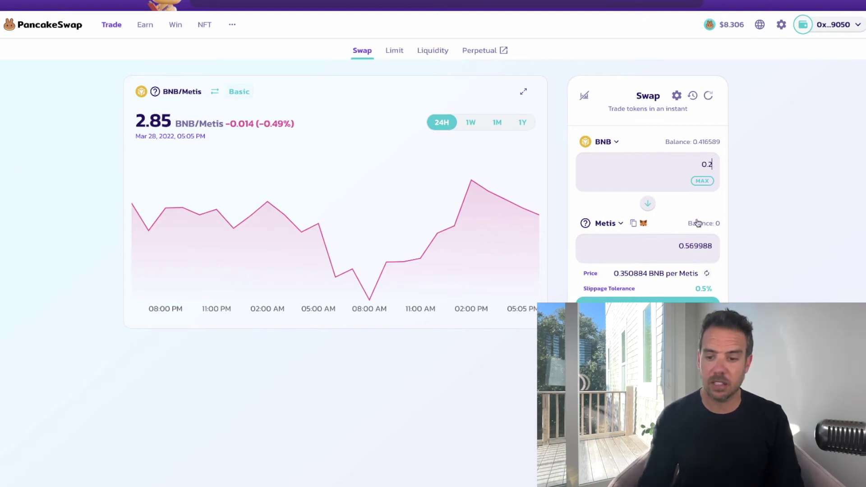
Set the swap slippage tolerance to 1.0%
click(676, 94)
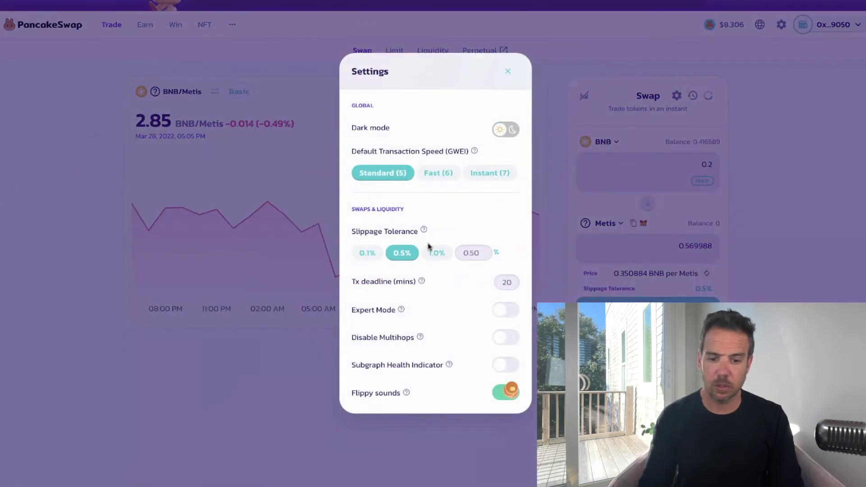
click(434, 254)
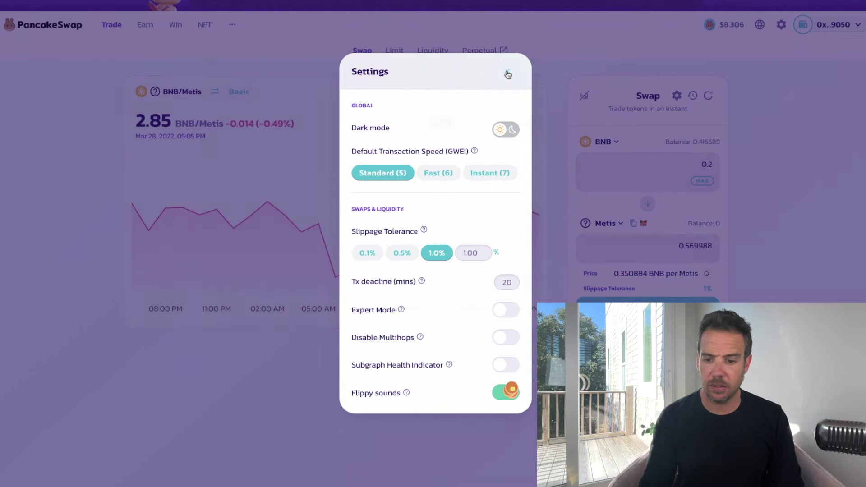
click(509, 71)
Confirm the swap of 0.2 BNB for Metis and dismiss the transaction notices
click(639, 299)
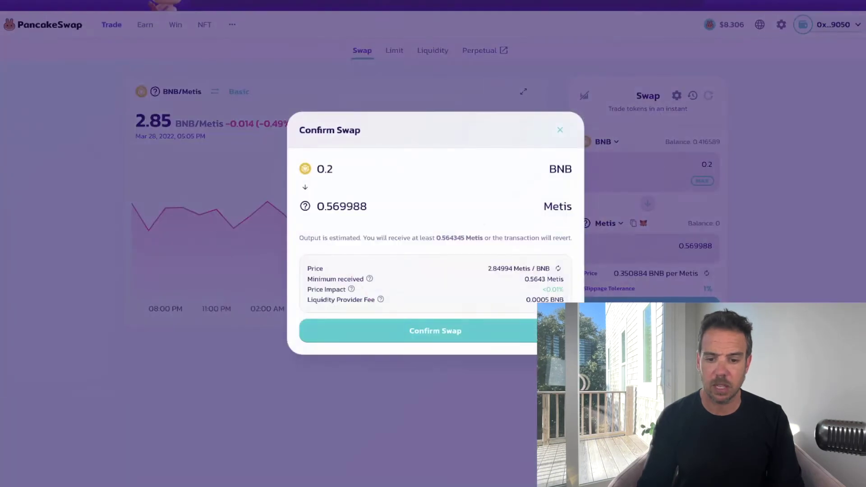
click(426, 330)
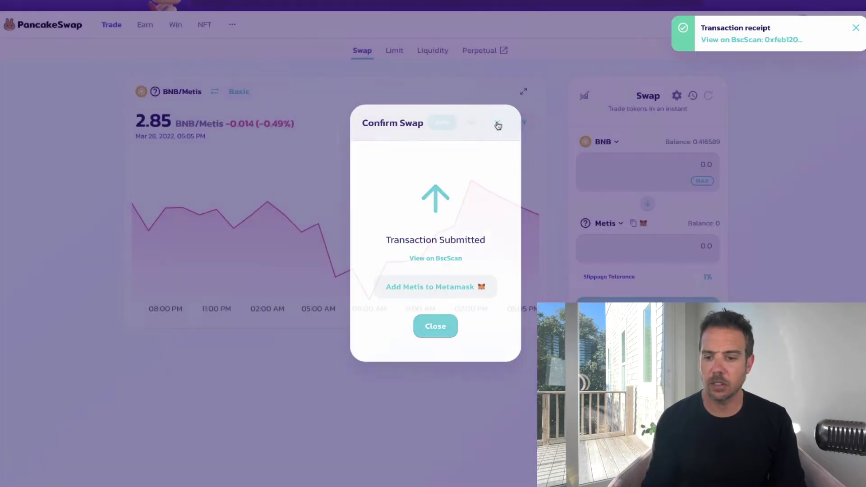
click(495, 123)
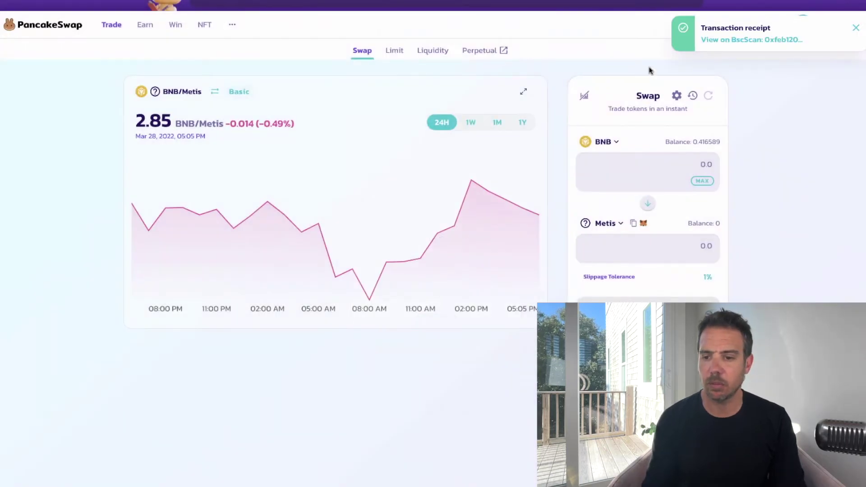
click(856, 27)
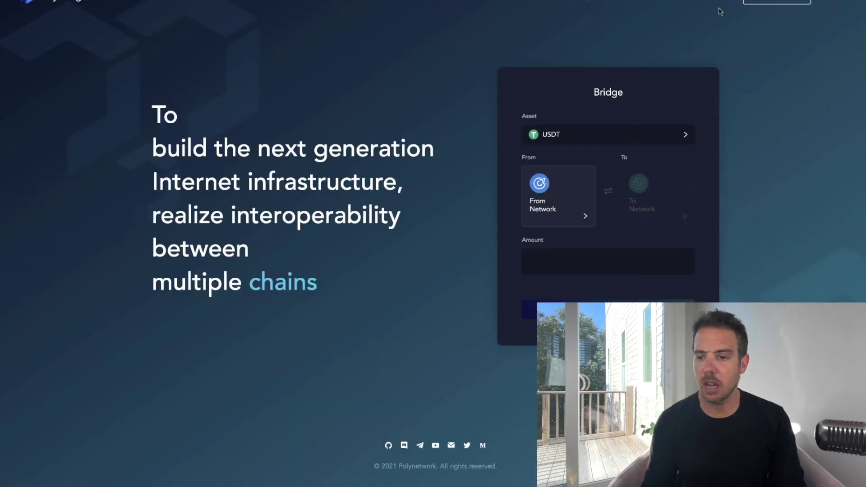
Connect MetaMask to Poly Bridge as the Ethereum wallet, then choose the BNB Chain wallet
click(755, 1)
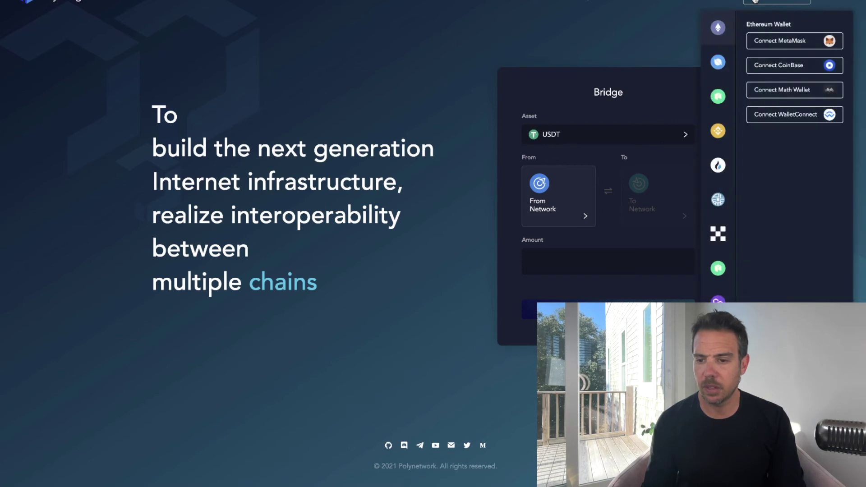
click(771, 40)
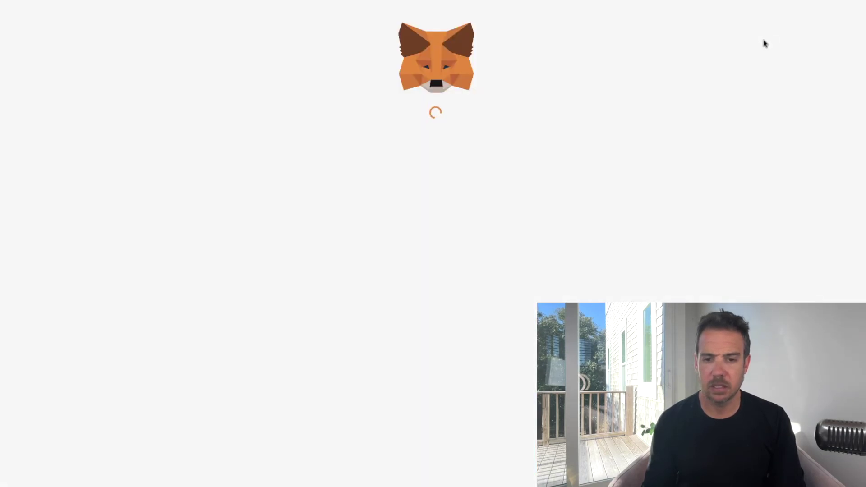
click(502, 142)
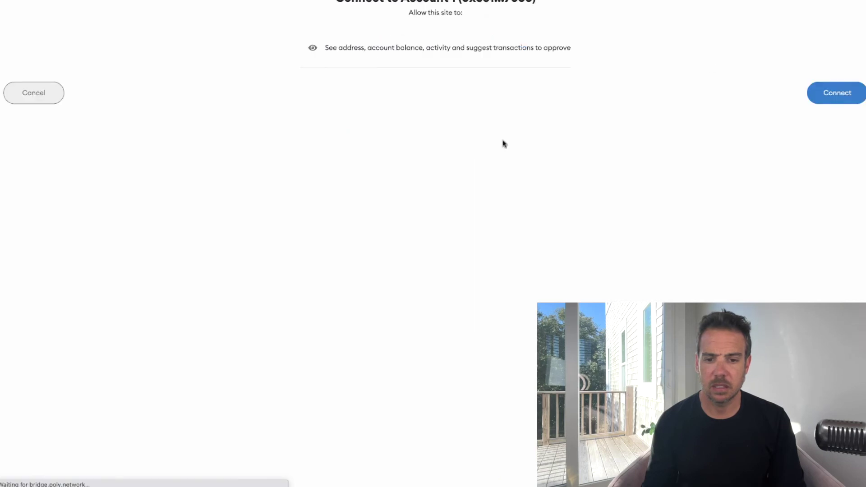
click(835, 94)
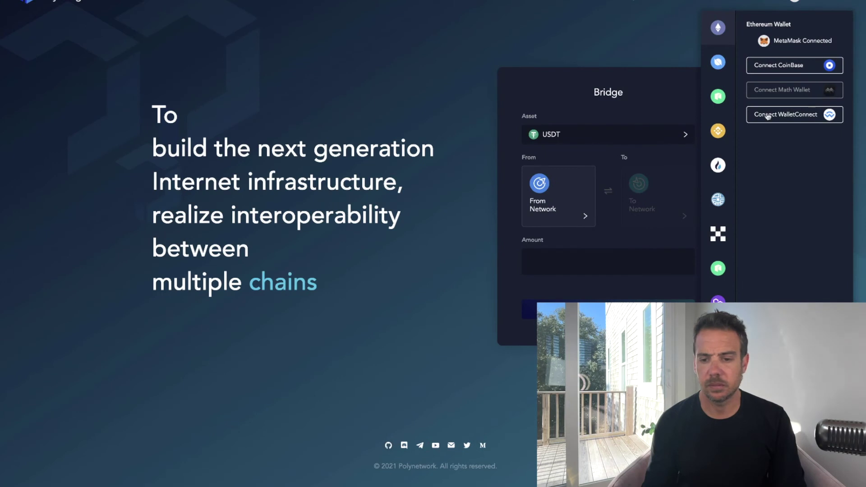
click(718, 130)
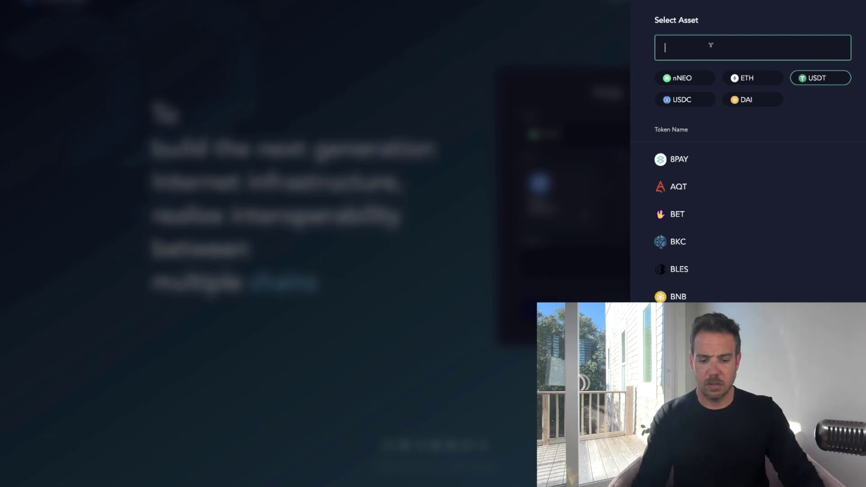
Search 'metis' in the asset list and pick METIS to bridge
text(metis)
click(670, 160)
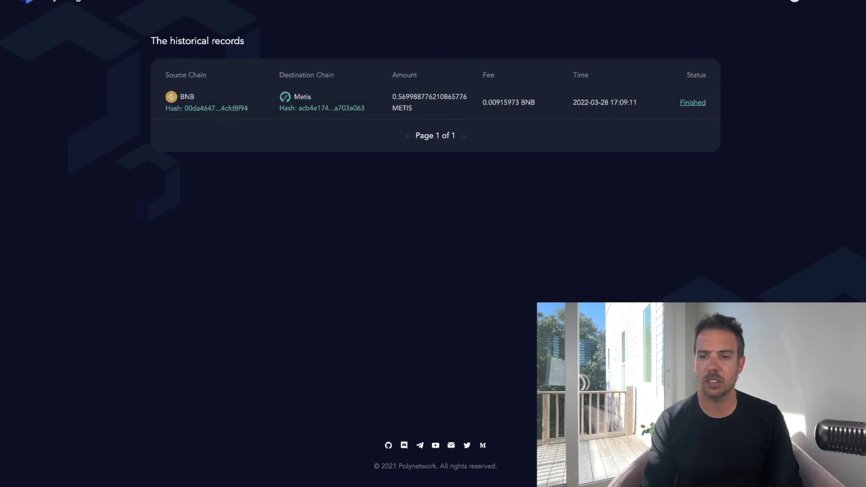
Open MetaMask with Alt+Shift+M and select Metis Network to see the 0.57 METIS balance
key(alt+shift+m)
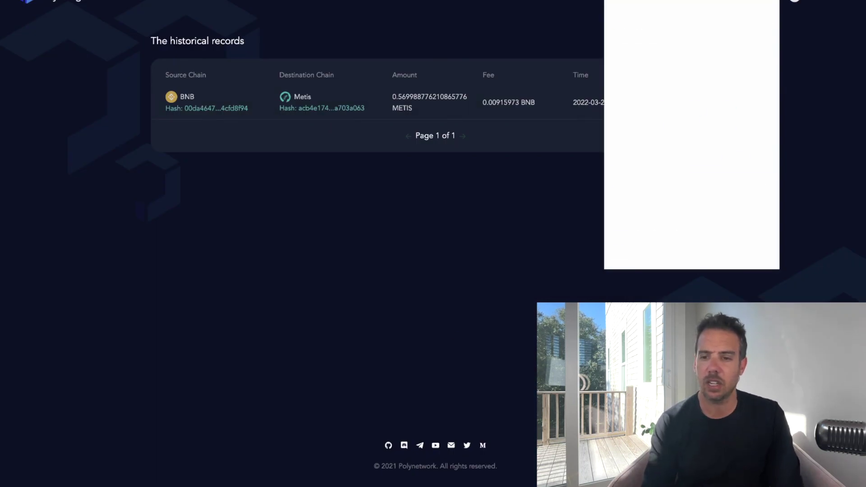
click(713, 2)
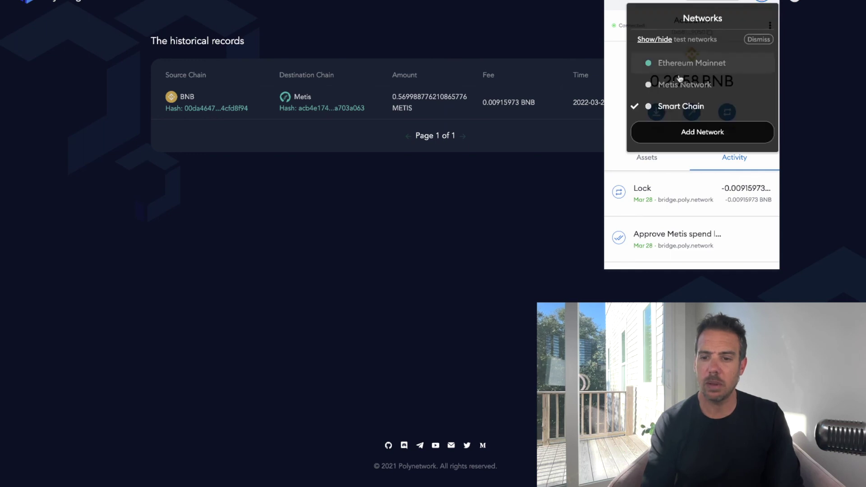
key(Escape)
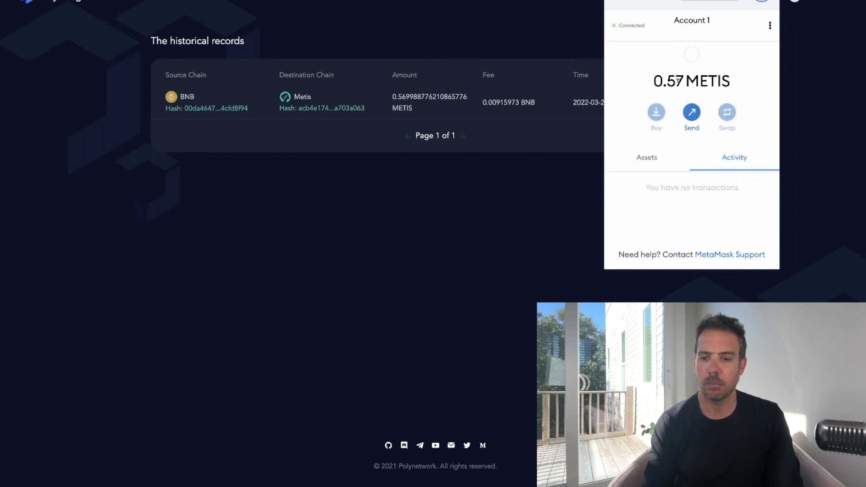